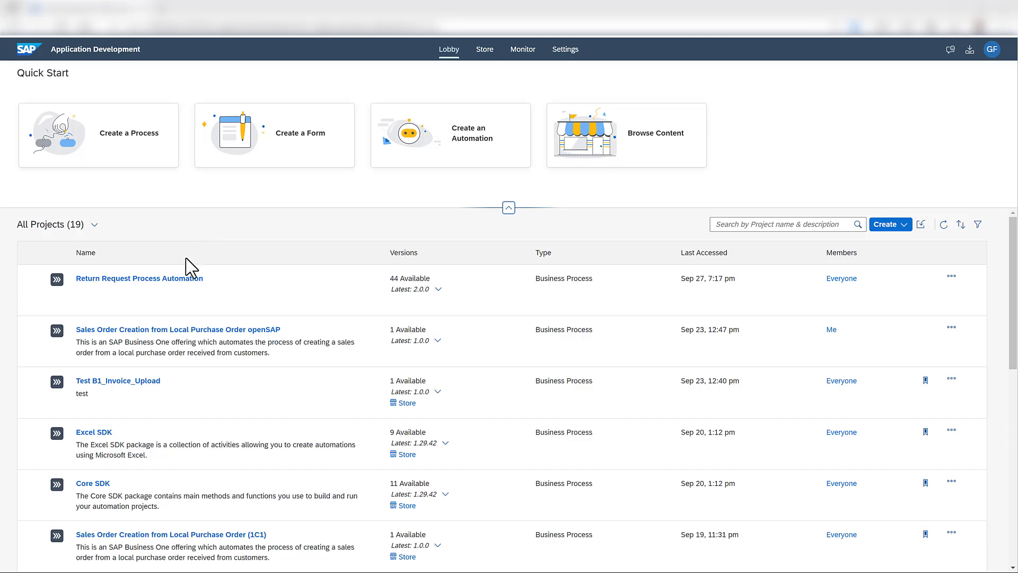
Step: Open the Return Request Process Automation project for deployment and review its variables from ProcessorBTPUserID through LinkToMyInbox
click(175, 279)
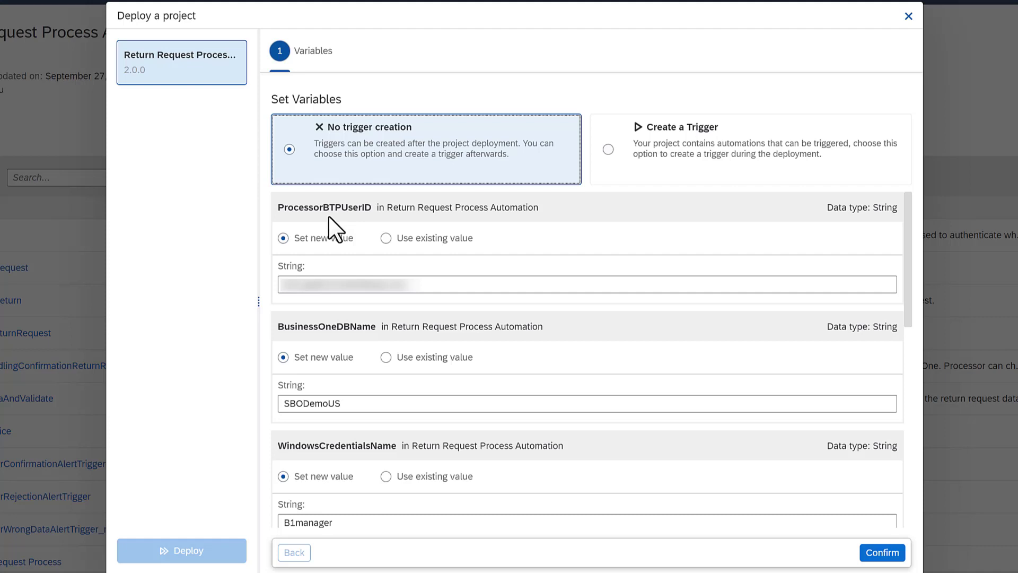
scroll(329, 217, down, 1)
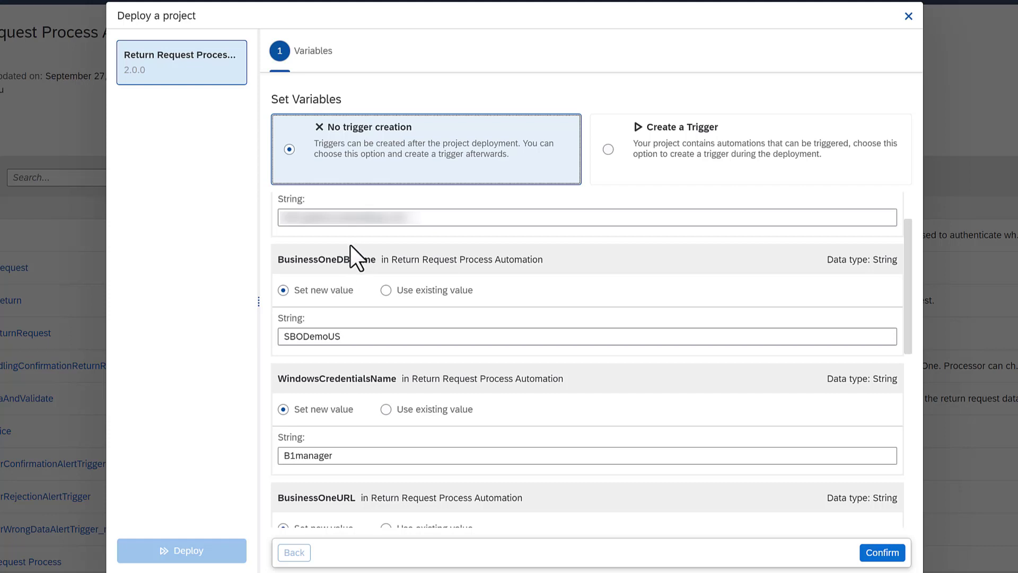
scroll(355, 252, down, 2)
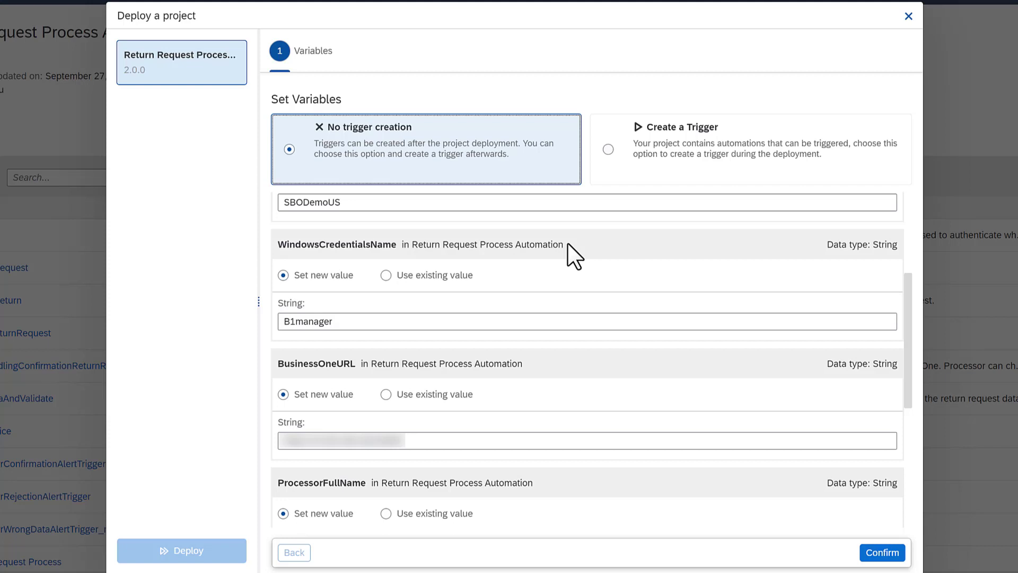
scroll(567, 243, down, 2)
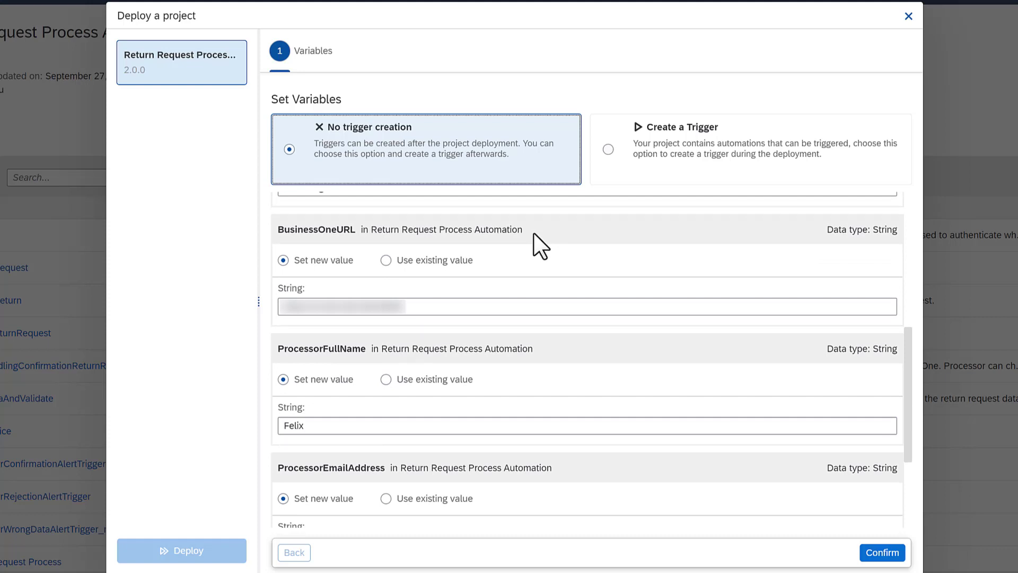
scroll(372, 295, down, 1)
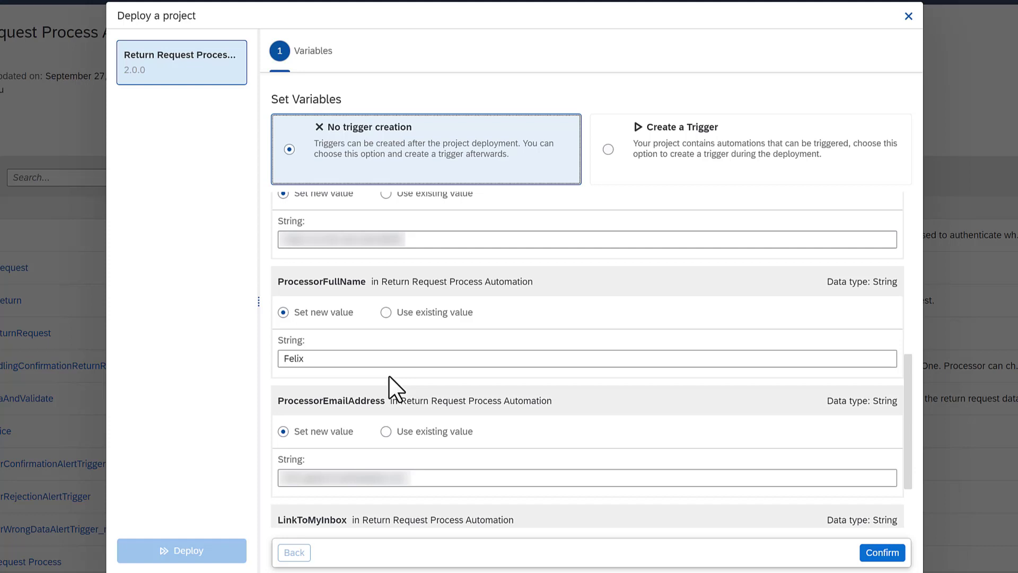
scroll(393, 373, down, 2)
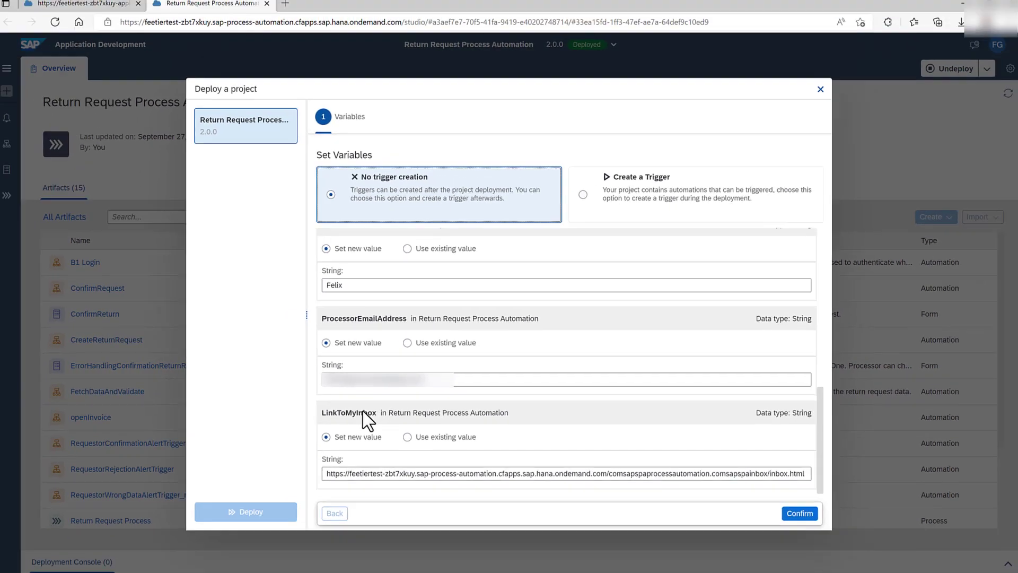
Step: Look up the My Inbox page URL from the Application Development lobby and return to the project's deployment dialog
click(121, 9)
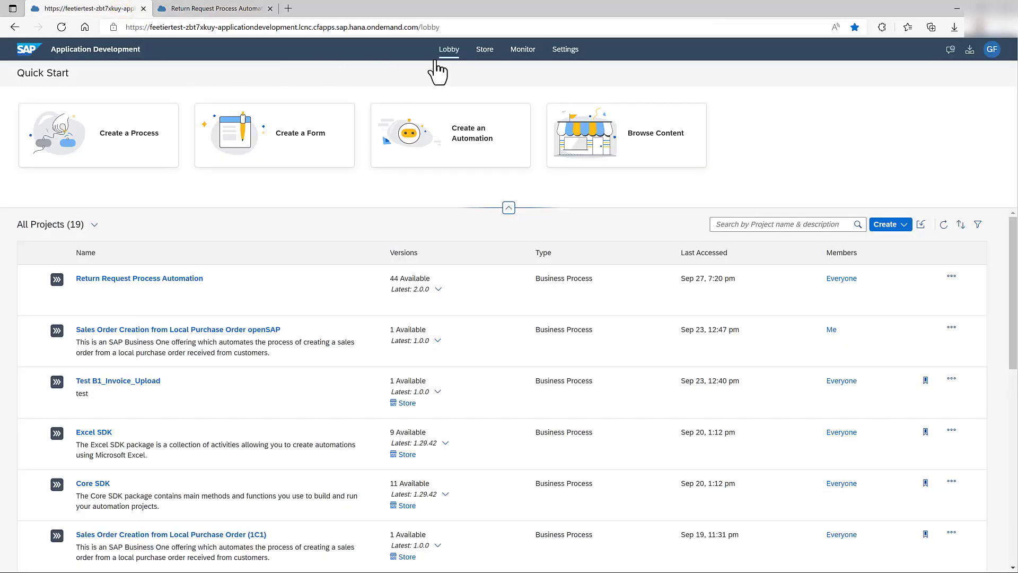
click(970, 49)
click(654, 29)
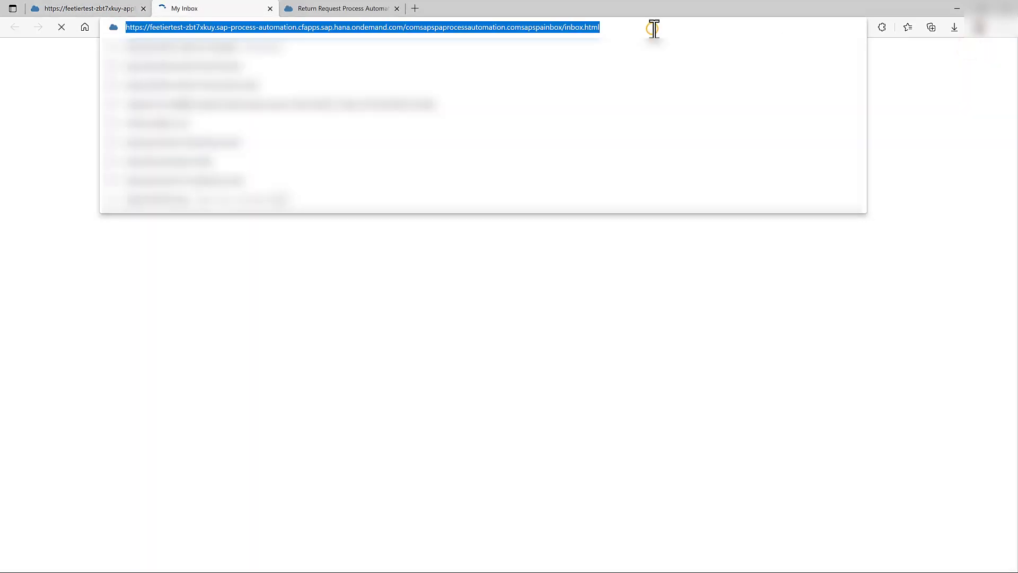
click(356, 12)
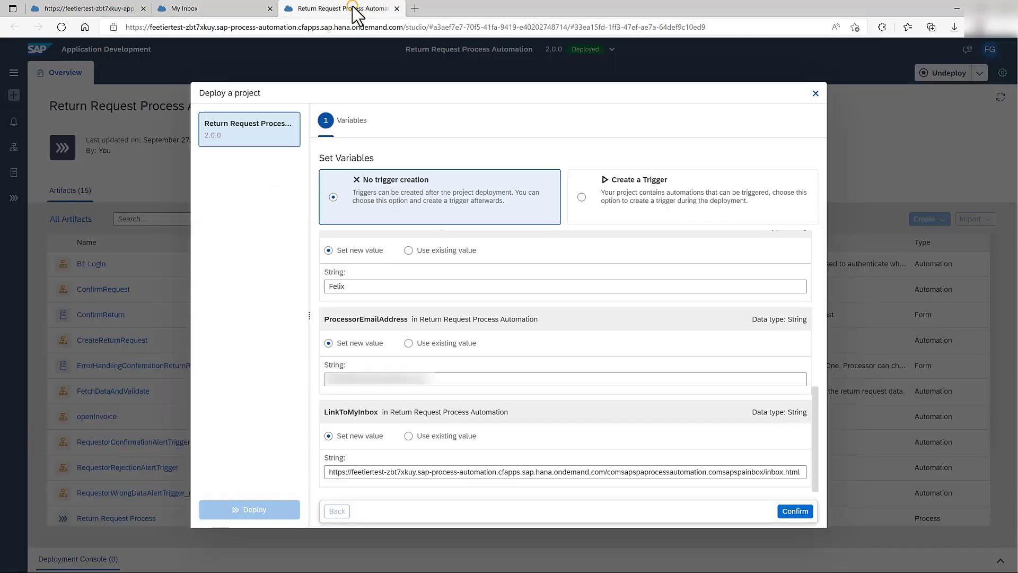
Step: Confirm the deployment variables, including the My Inbox URL for LinkToMyInbox, and deploy version 2.0.0 without creating a trigger
click(445, 472)
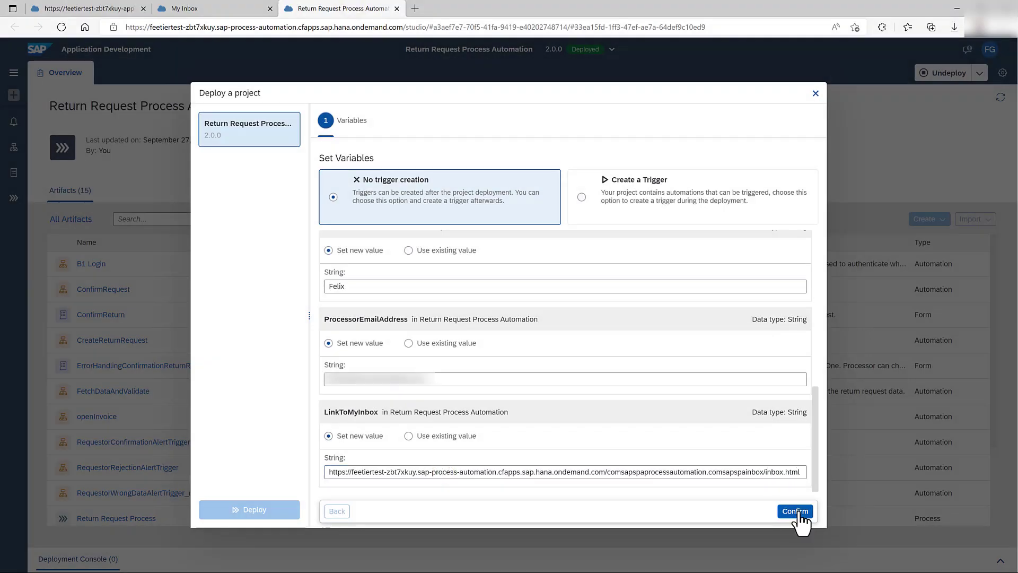
click(796, 510)
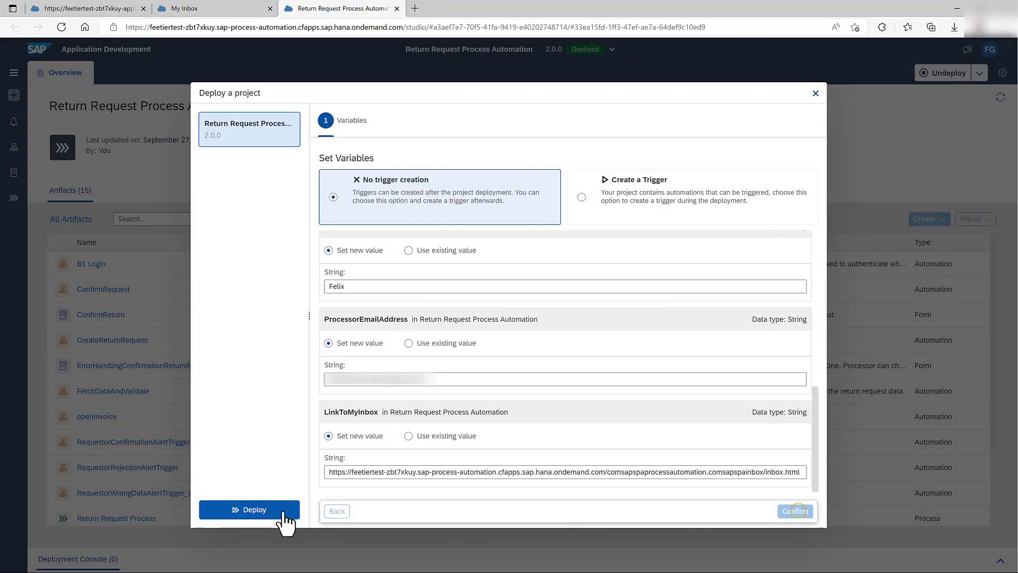
click(285, 513)
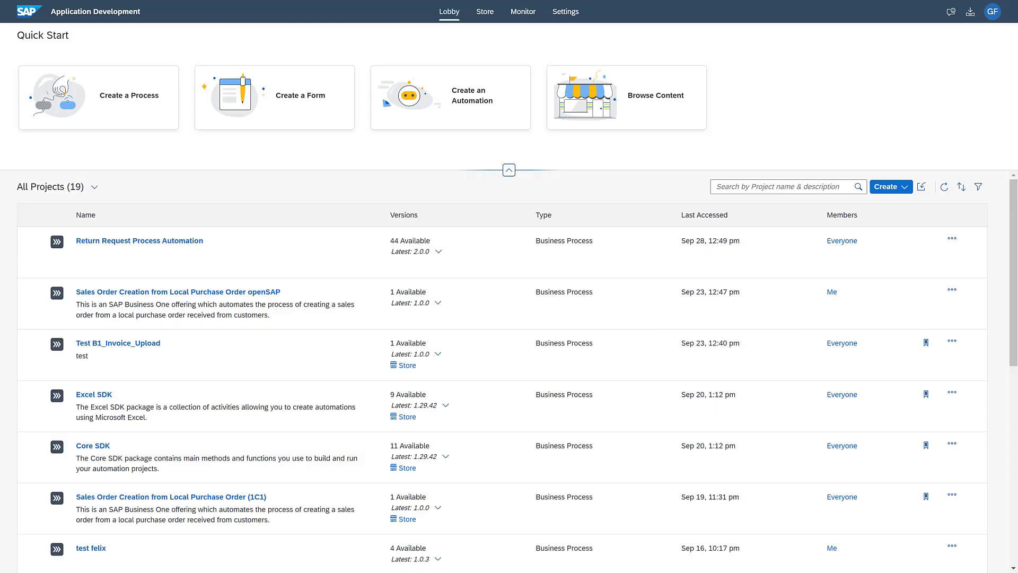
Step: Bring up the new-instance dialog for the Return Request Process definition among the managed processes and workflows
click(524, 13)
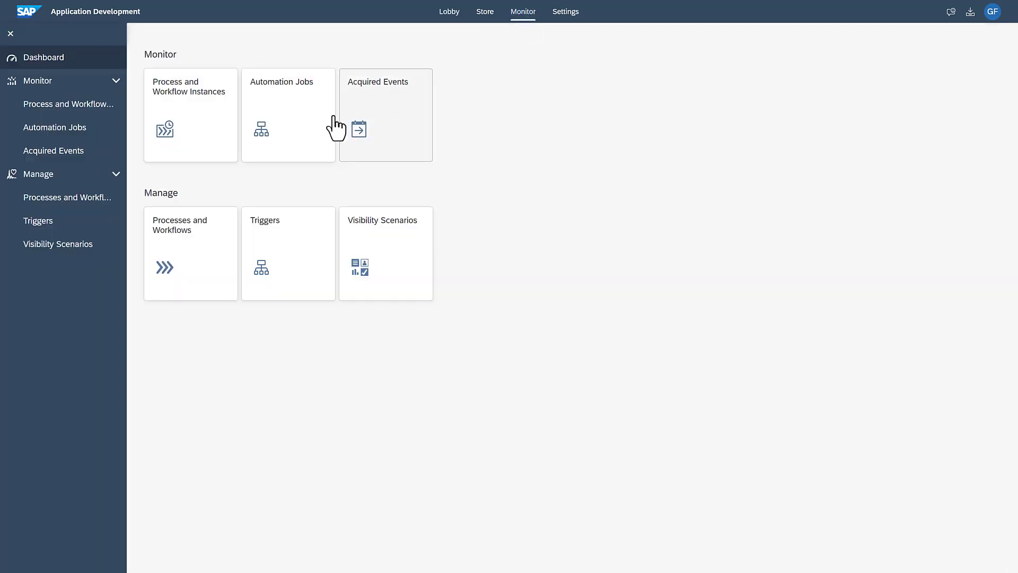
click(68, 211)
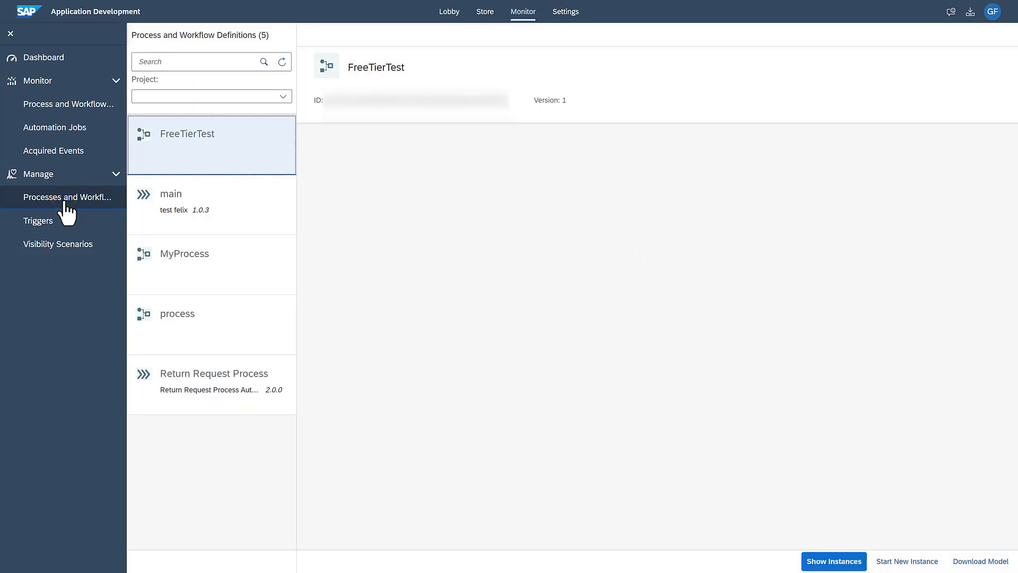
click(206, 384)
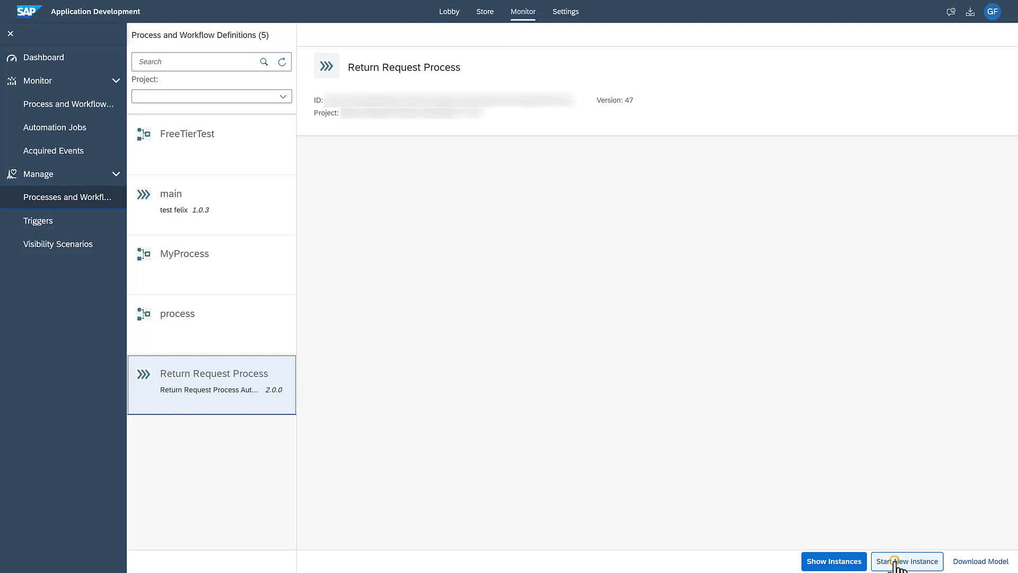
click(896, 561)
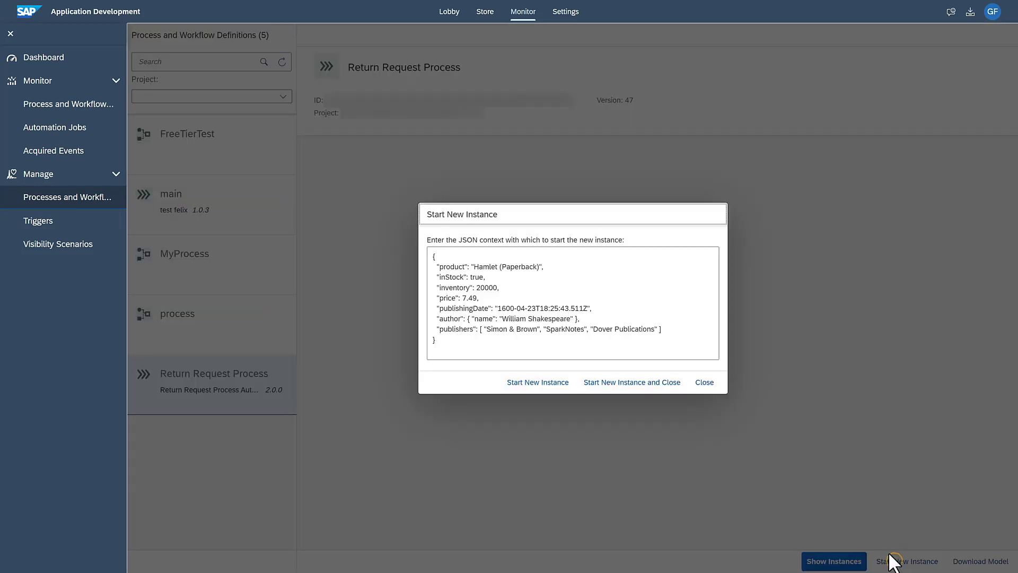
Step: Replace the JSON context with the return request for item I00008, quantity 1, ReturnReason -1, posting date 2021-08-03, then start the instance and close the dialog
click(650, 302)
key(ctrl+a)
key(ctrl+v)
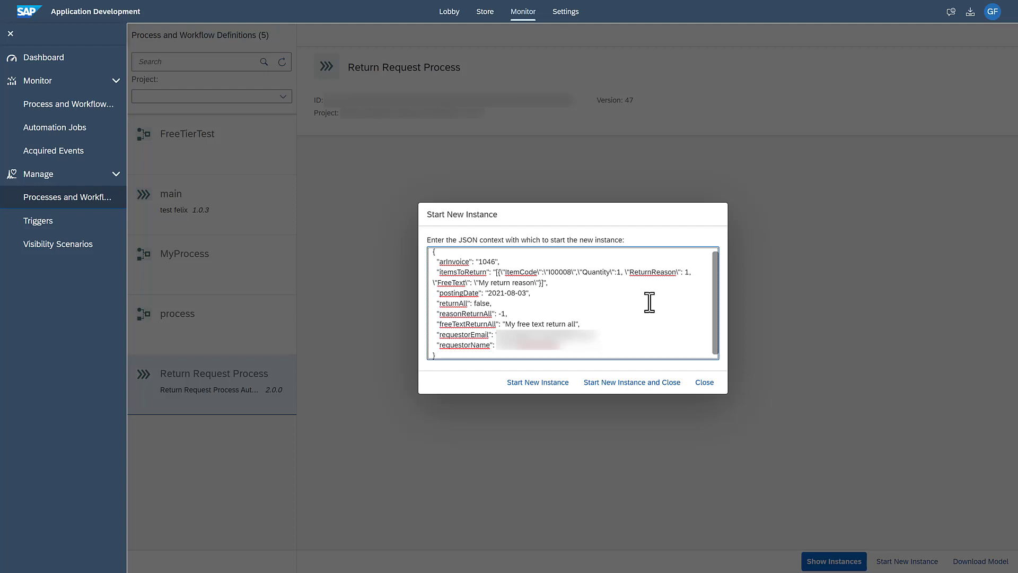
double_click(551, 272)
click(689, 274)
click(567, 382)
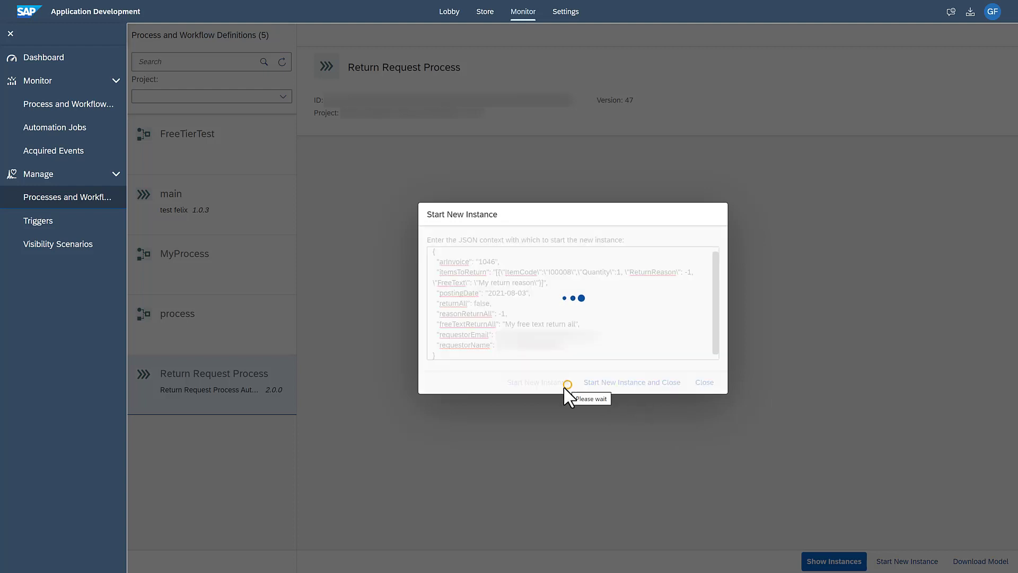
click(708, 381)
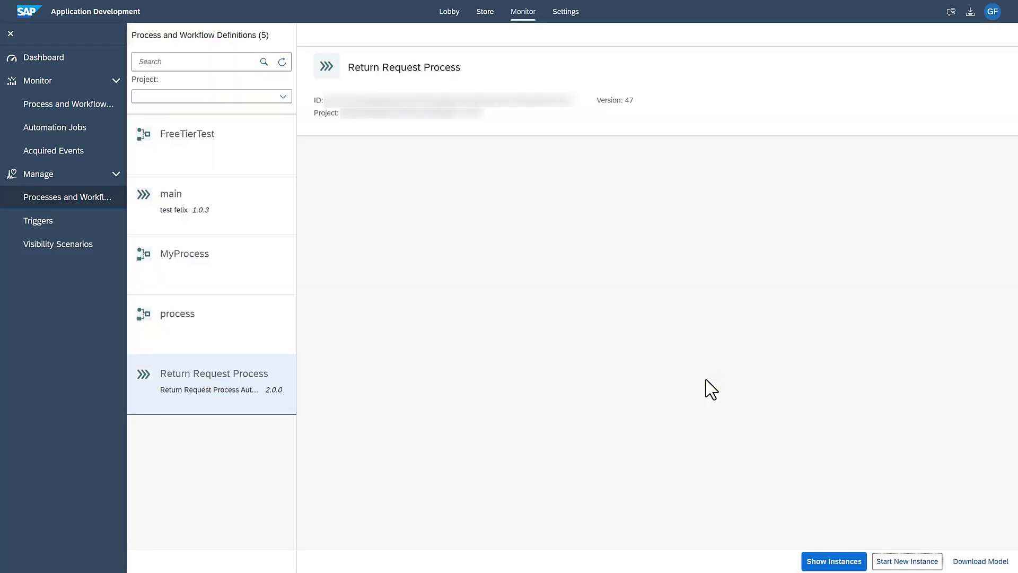
Step: Examine the context and execution log of the newest Return Request Process instance
click(99, 105)
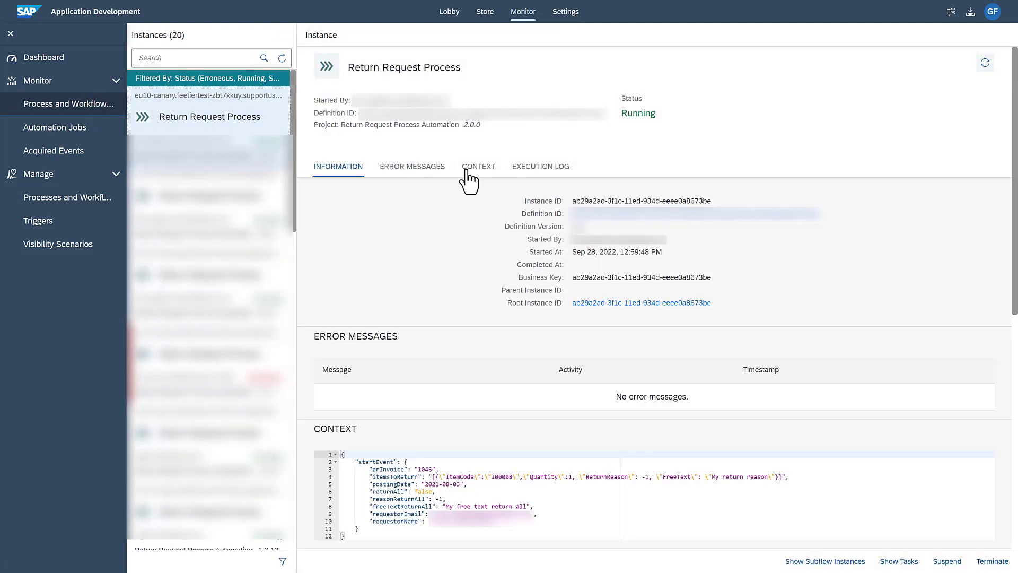
click(482, 168)
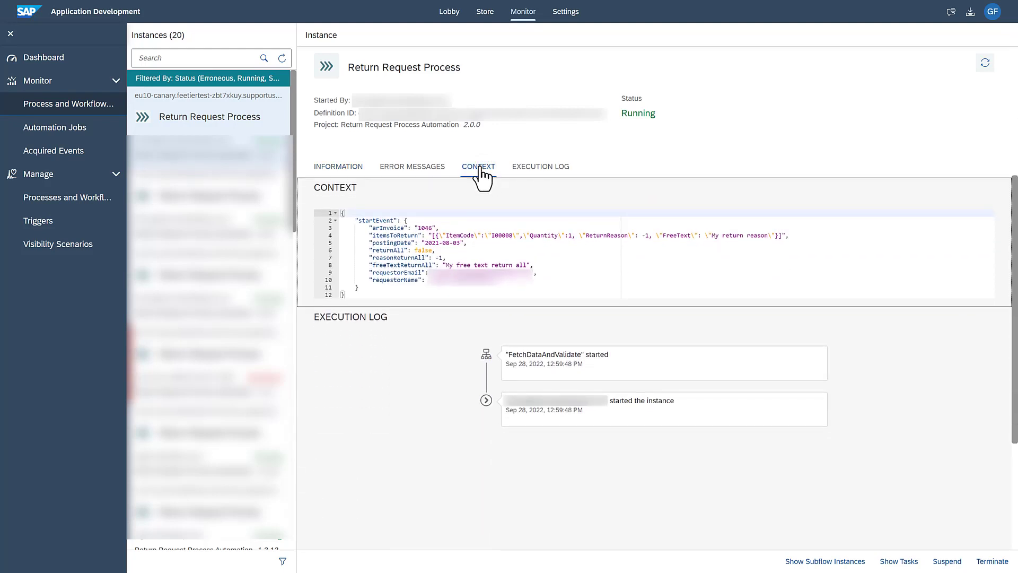
click(541, 176)
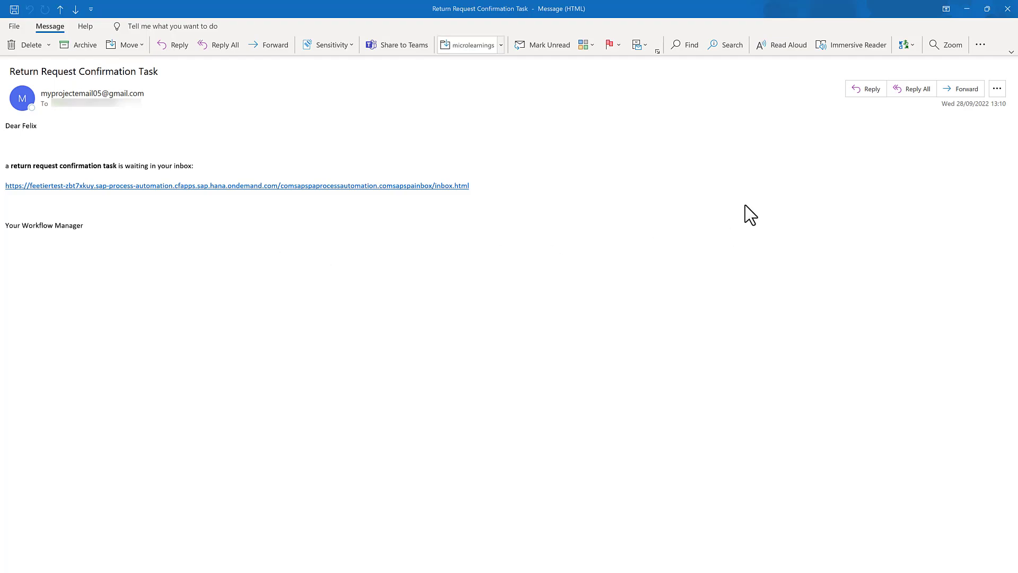
Step: Put the notification email away and review the Confirm Return Request task in My Inbox, including the link to the return request
click(963, 9)
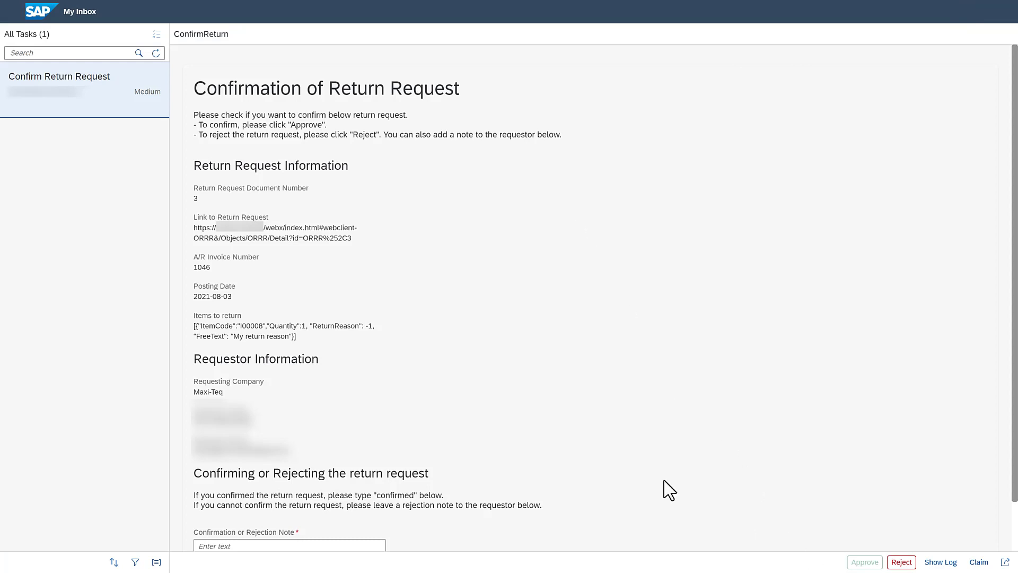
scroll(595, 456, down, 2)
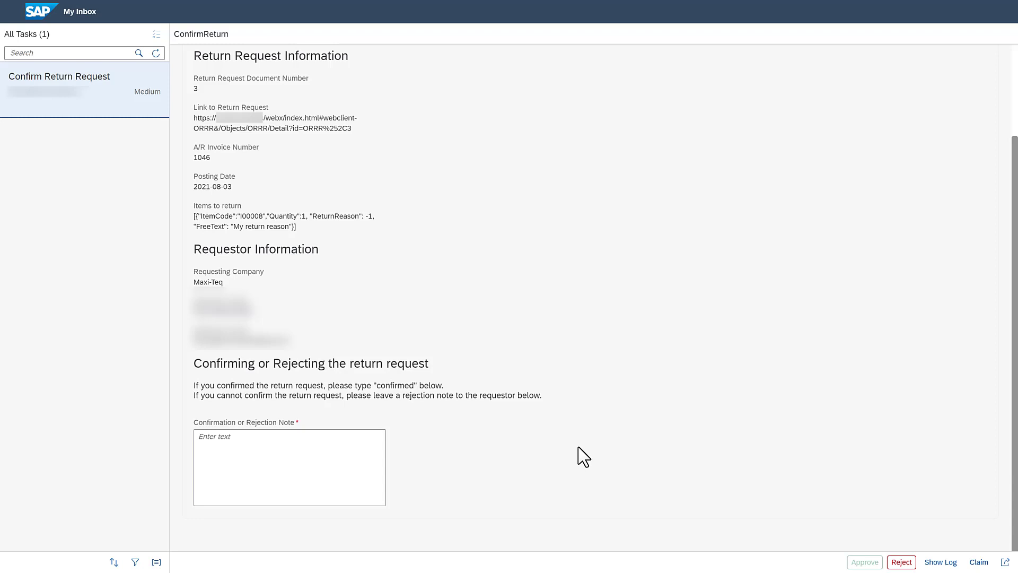
drag(351, 129, 186, 130)
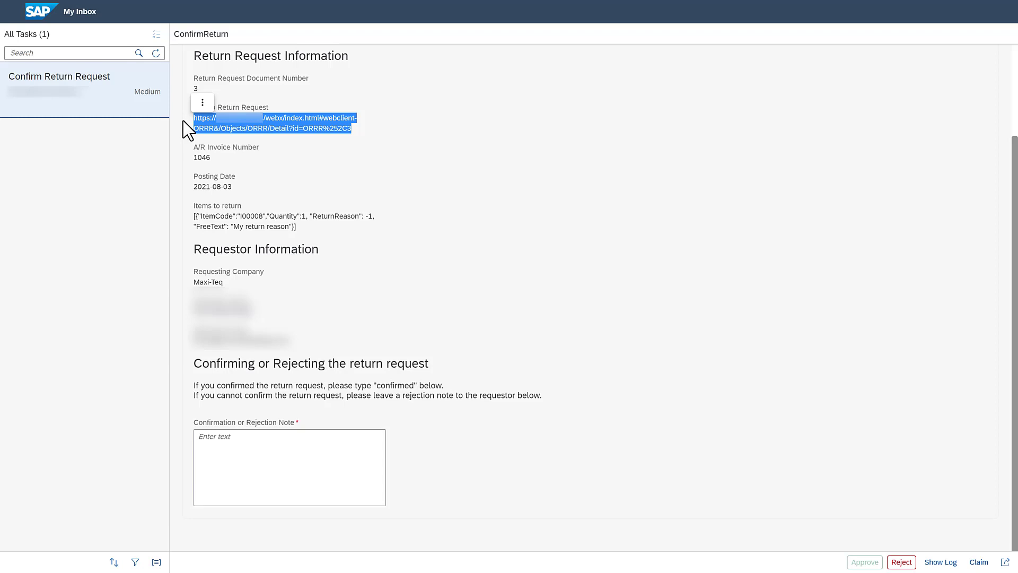
Step: Enter "confirmed" as the confirmation note and approve the return request task
click(268, 447)
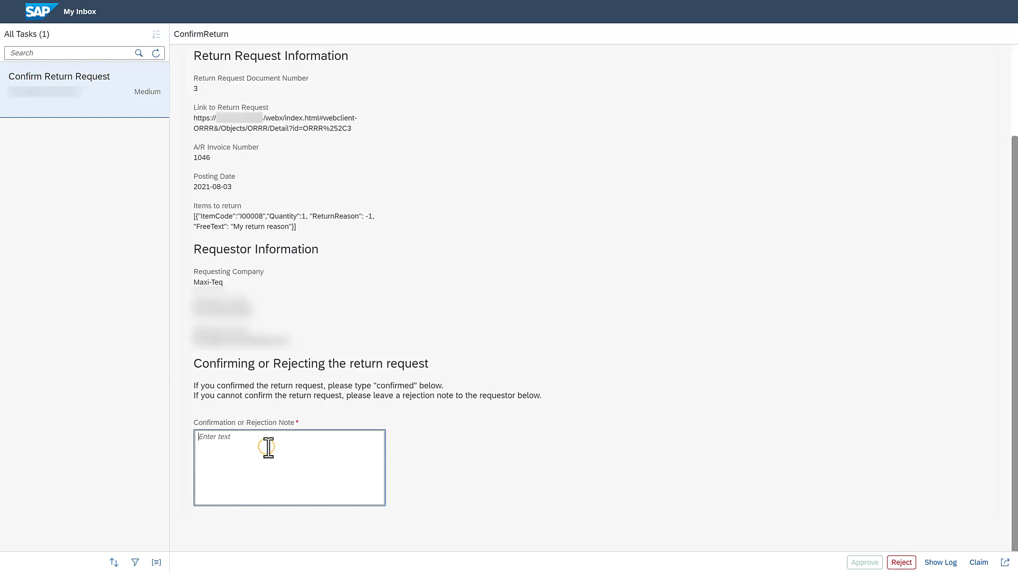
text(confirmed)
click(866, 562)
click(866, 562)
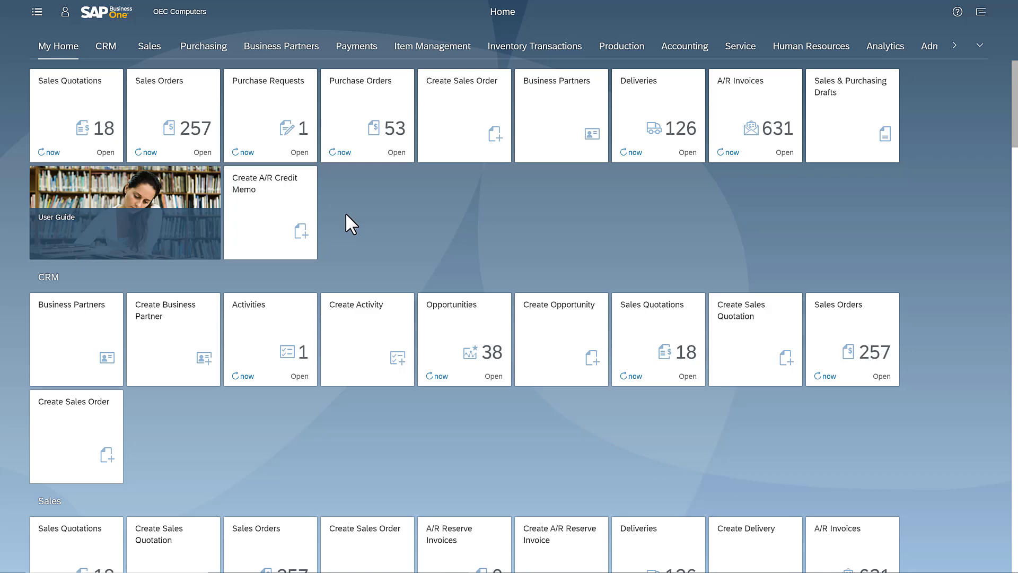
Step: Switch to SAP Business One, list the open return requests and open return request 3
scroll(346, 214, down, 4)
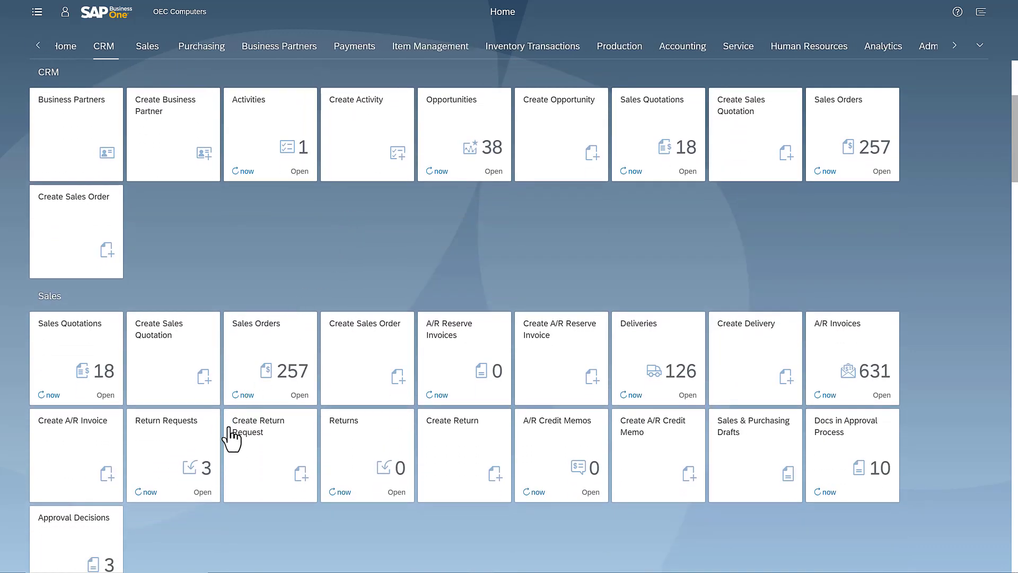
click(203, 453)
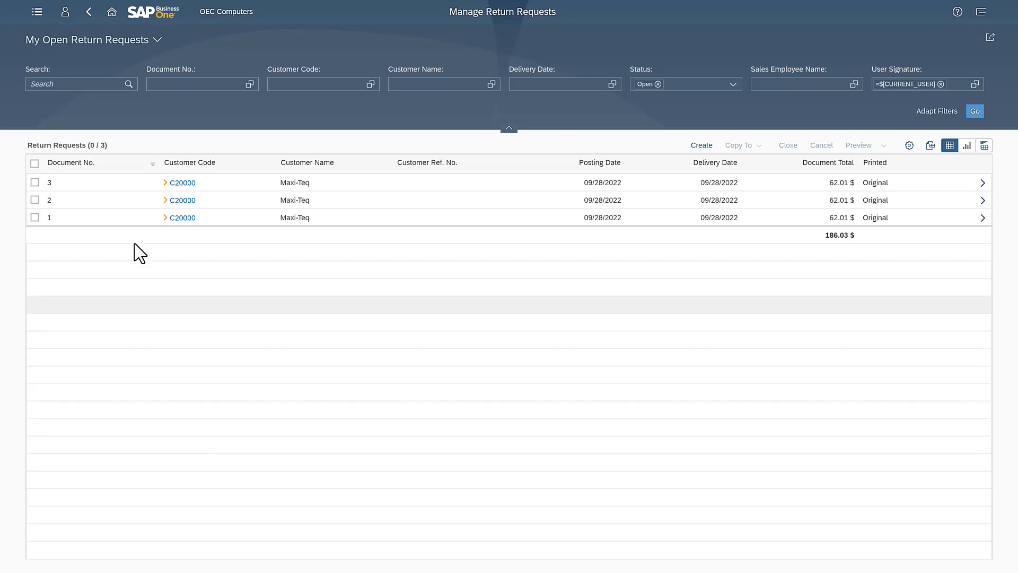
click(88, 183)
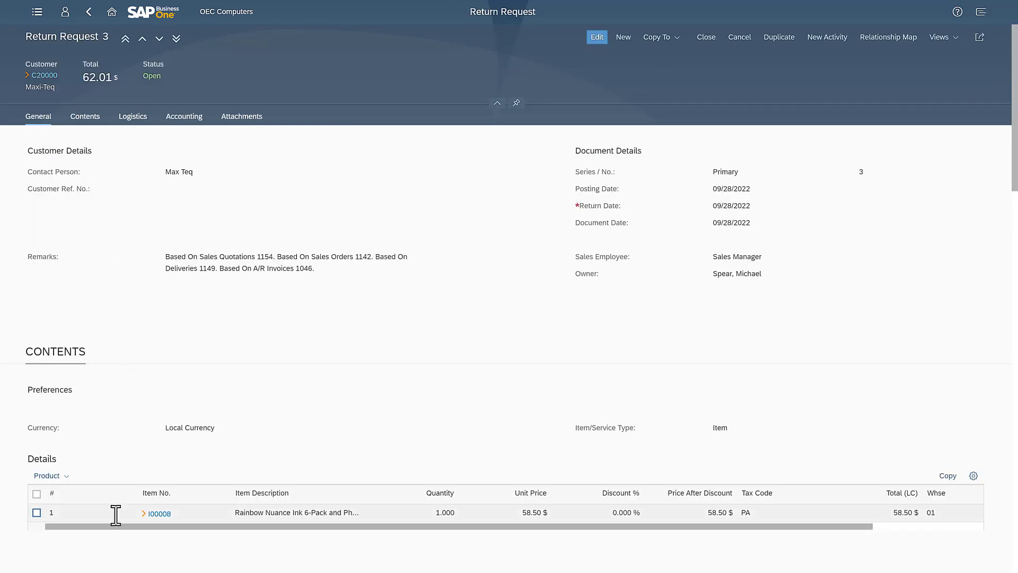
Step: Examine the item details, total summary and logistics sections of the return request
scroll(116, 511, down, 10)
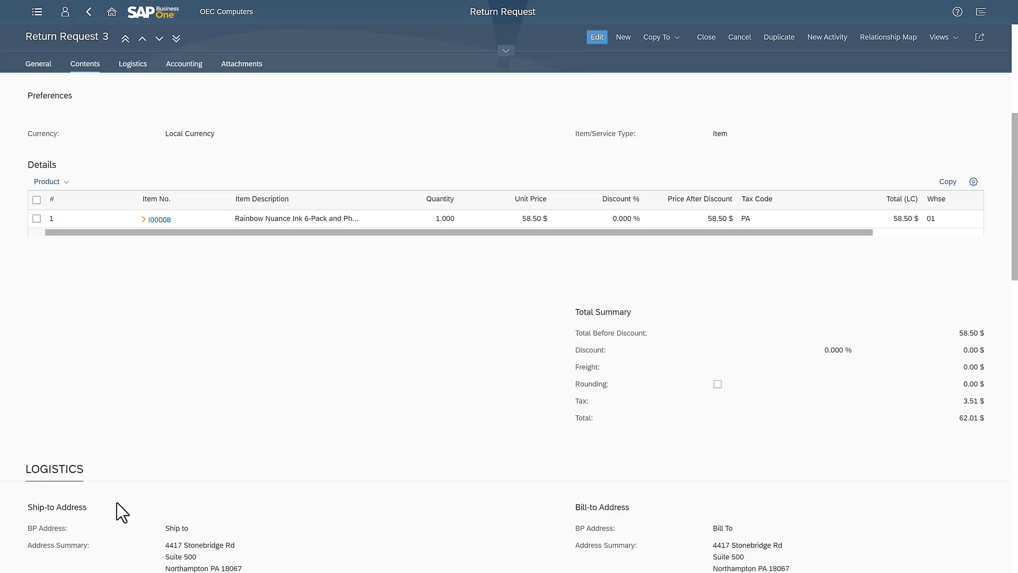
scroll(118, 503, down, 2)
drag(24, 383, 183, 388)
click(183, 387)
Step: View the return request's relationship map from the sales quotation through to the A/R invoice and return requests
scroll(382, 375, up, 15)
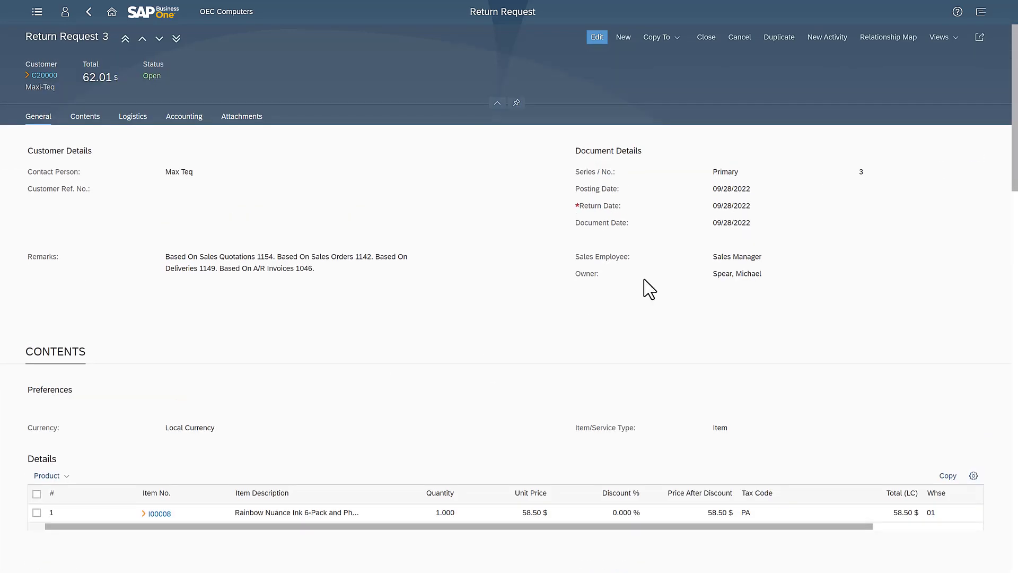
click(899, 38)
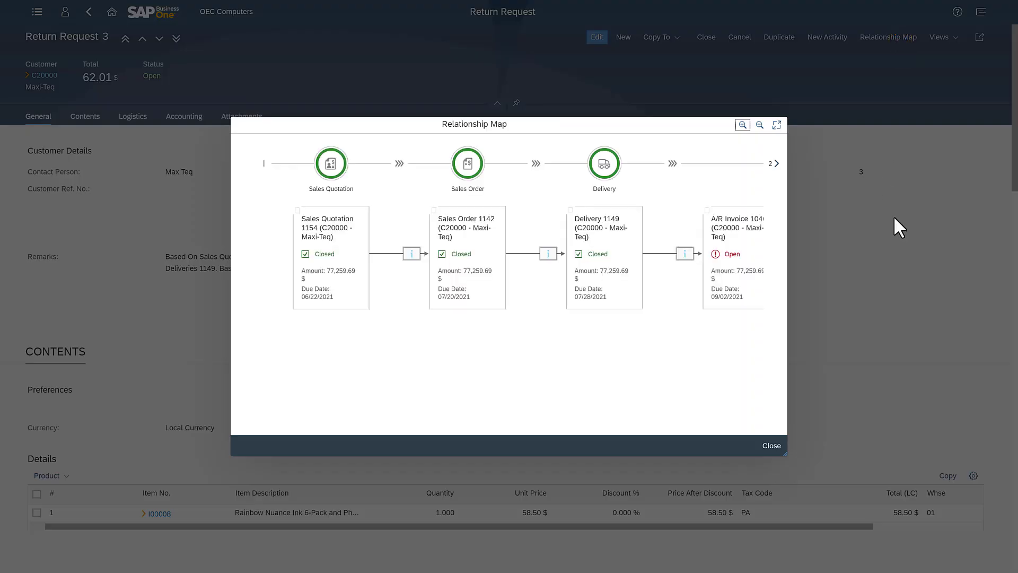
drag(640, 333, 461, 348)
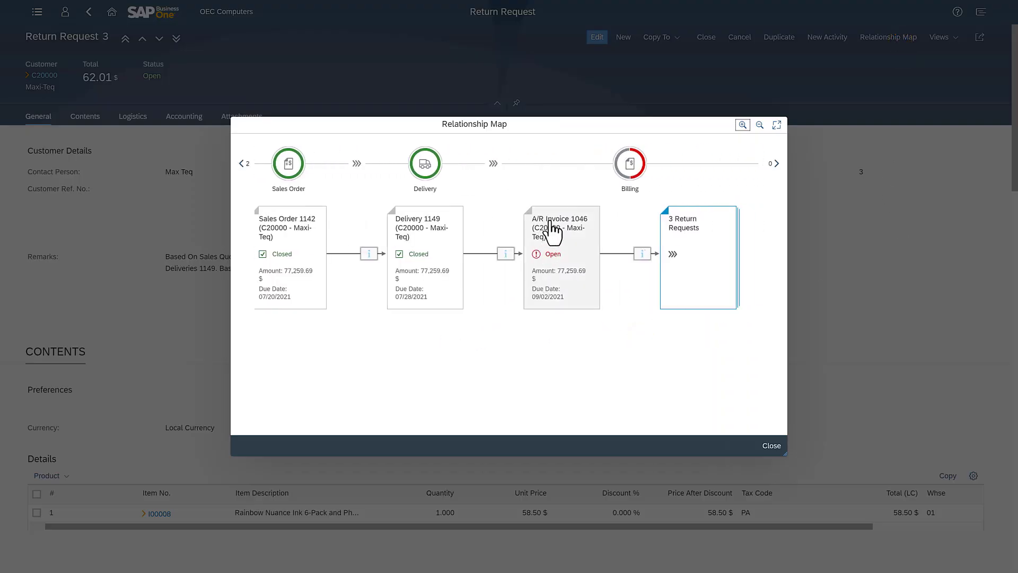